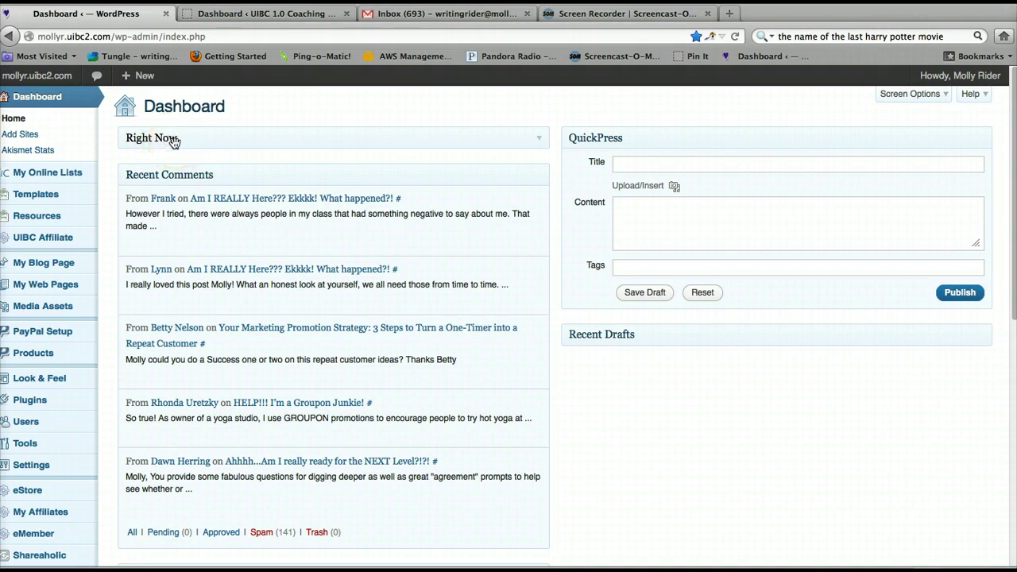
Expand the dashboard's Right Now summary and open the blog's Categories page from it
click(195, 141)
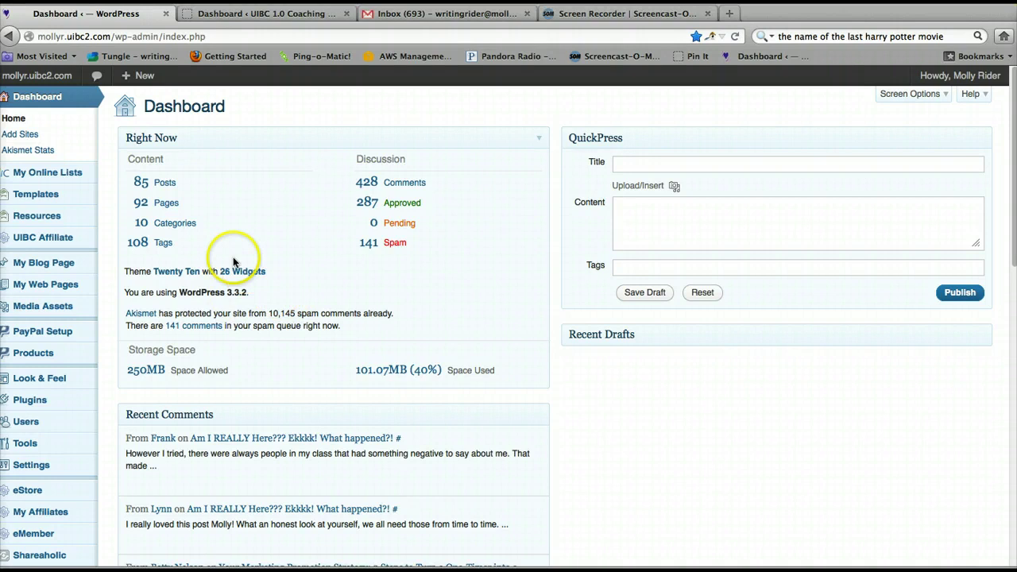
click(181, 226)
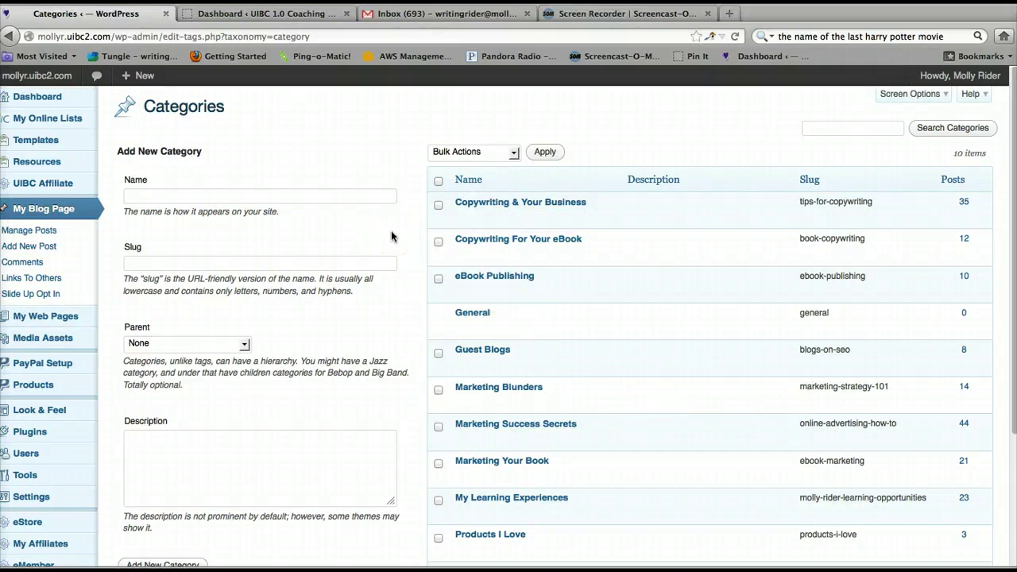
click(302, 198)
scroll(183, 231, down, 1)
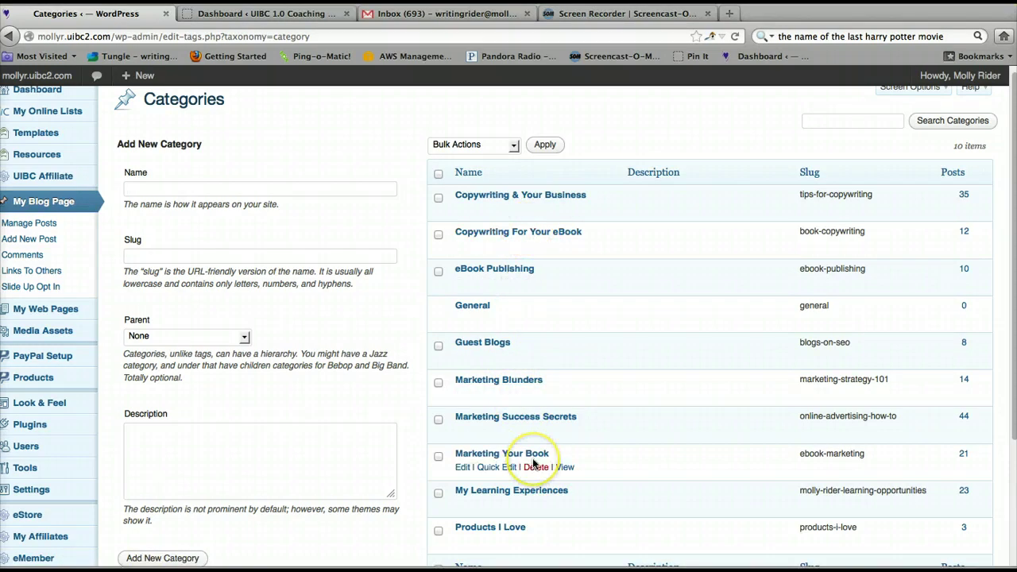
Enter "copywriting for your business" as the name of the new category
click(143, 254)
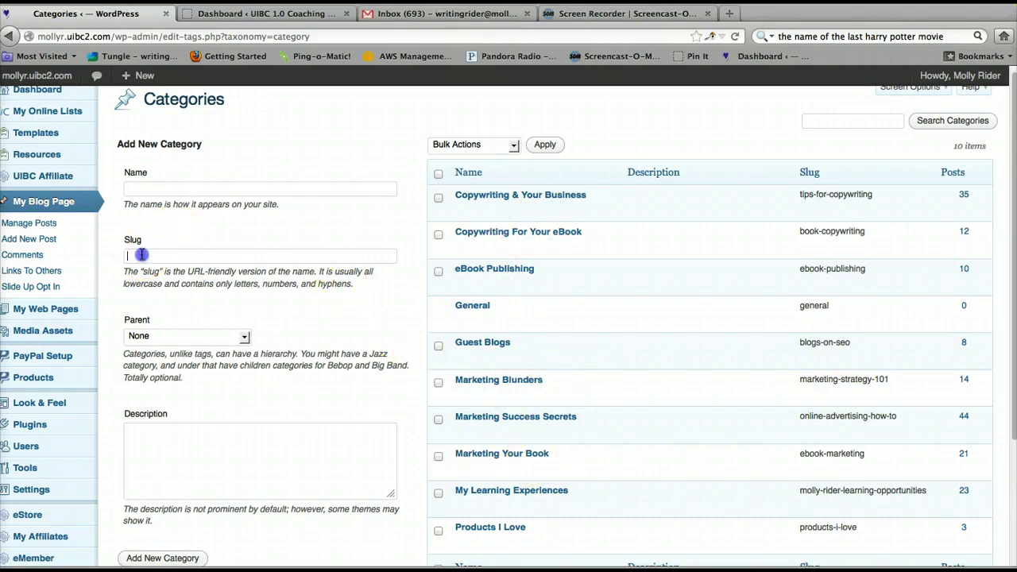
click(164, 195)
text(copy)
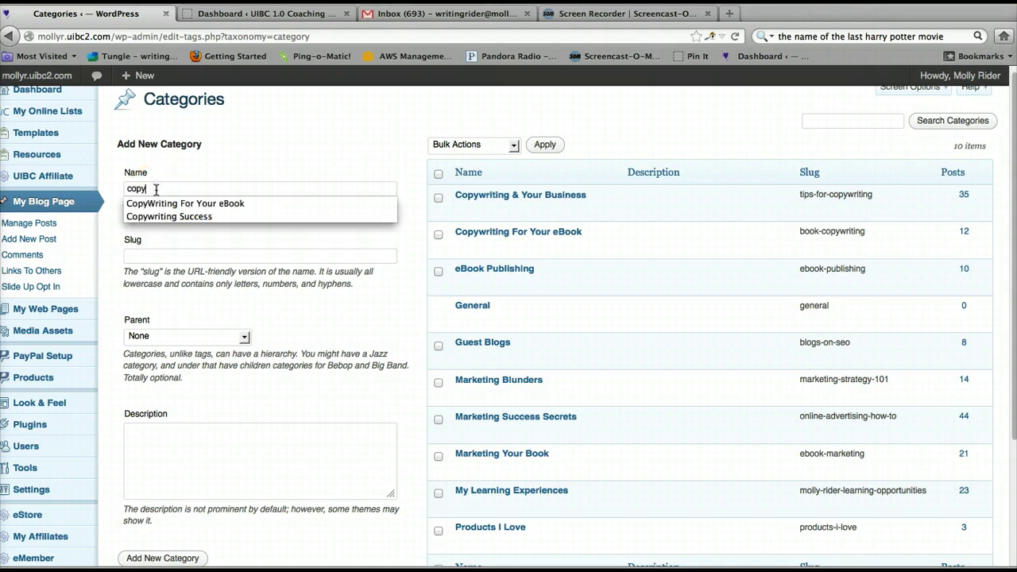
text(writing for your )
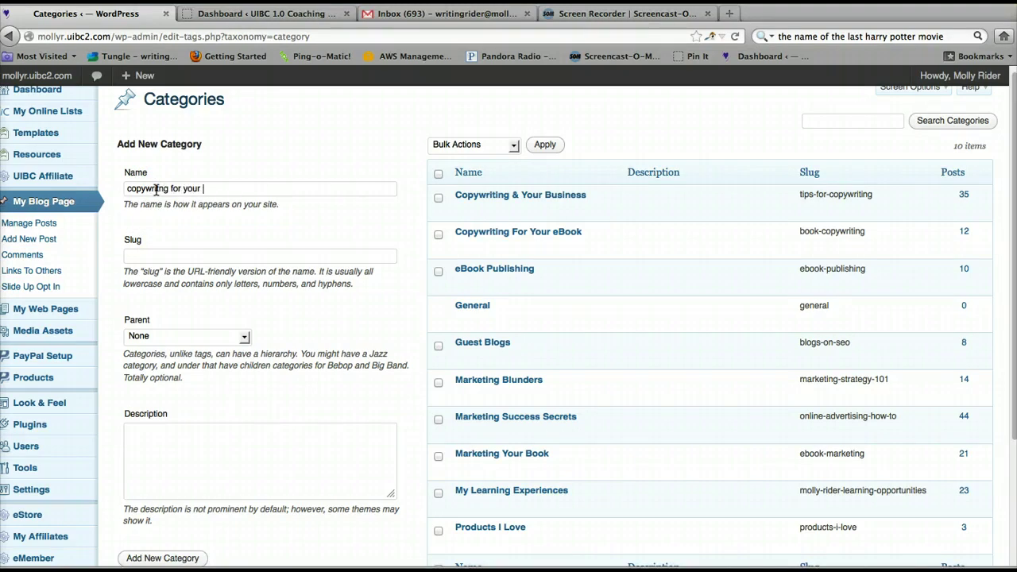
text(business)
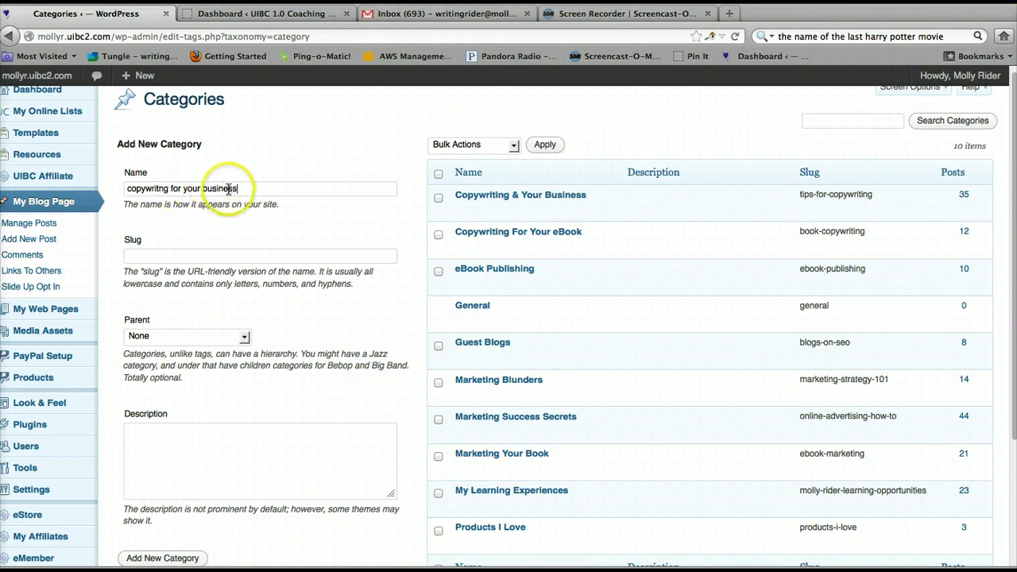
click(161, 189)
text(i)
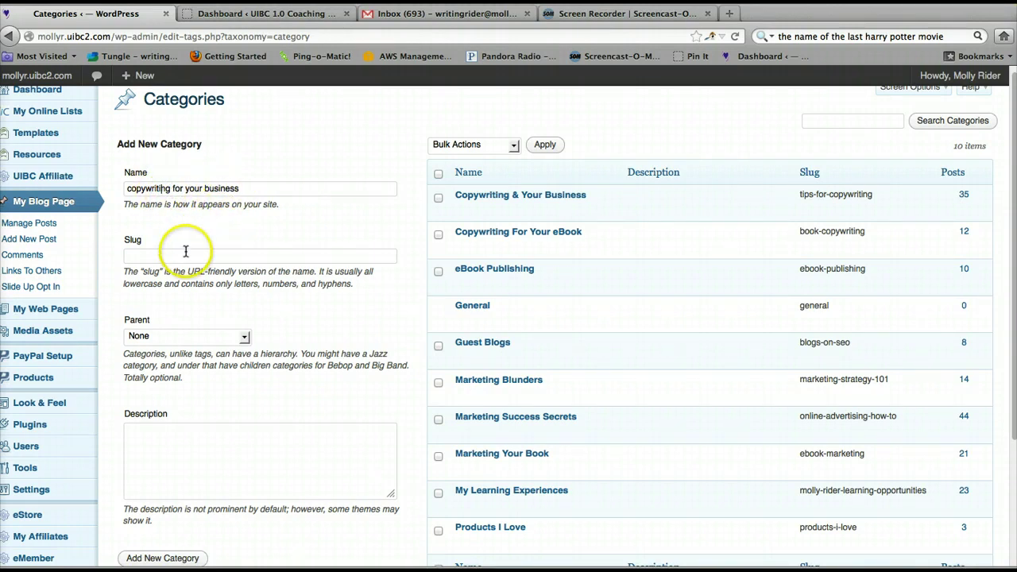
Enter "book copywriting" as the new category's slug, using the existing category slugs as a model
click(158, 253)
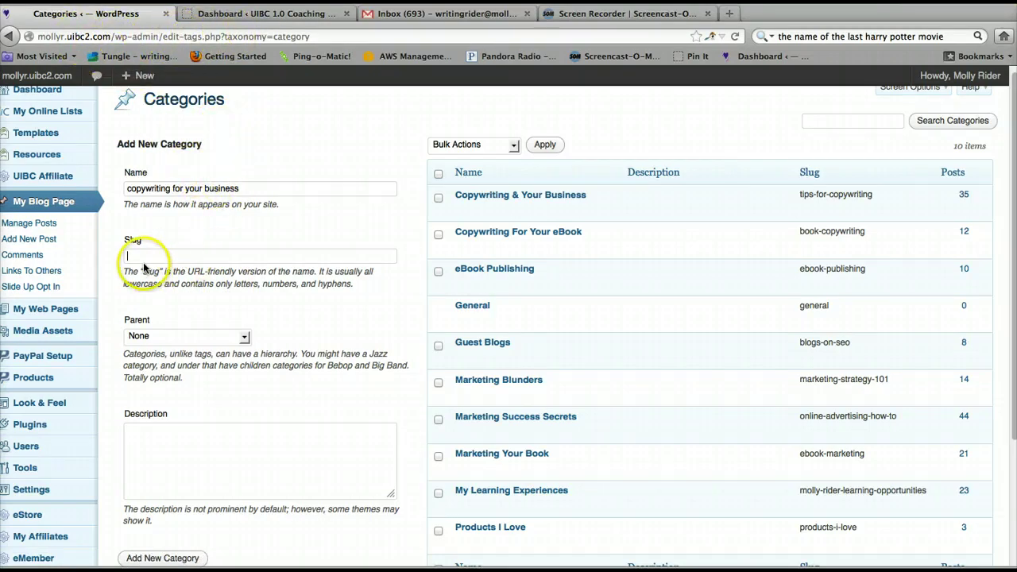
click(195, 257)
click(168, 252)
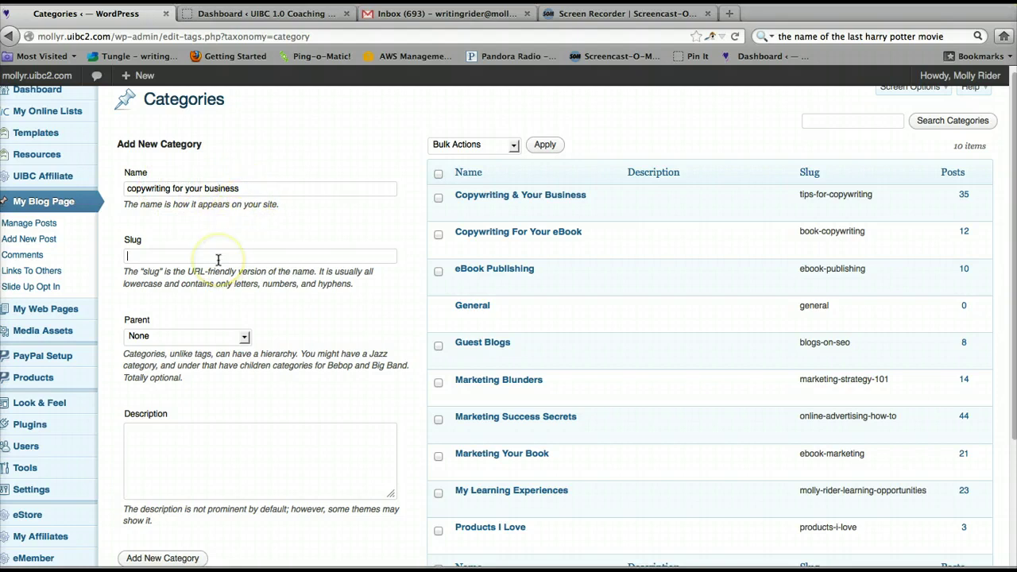
mouse_move(829, 209)
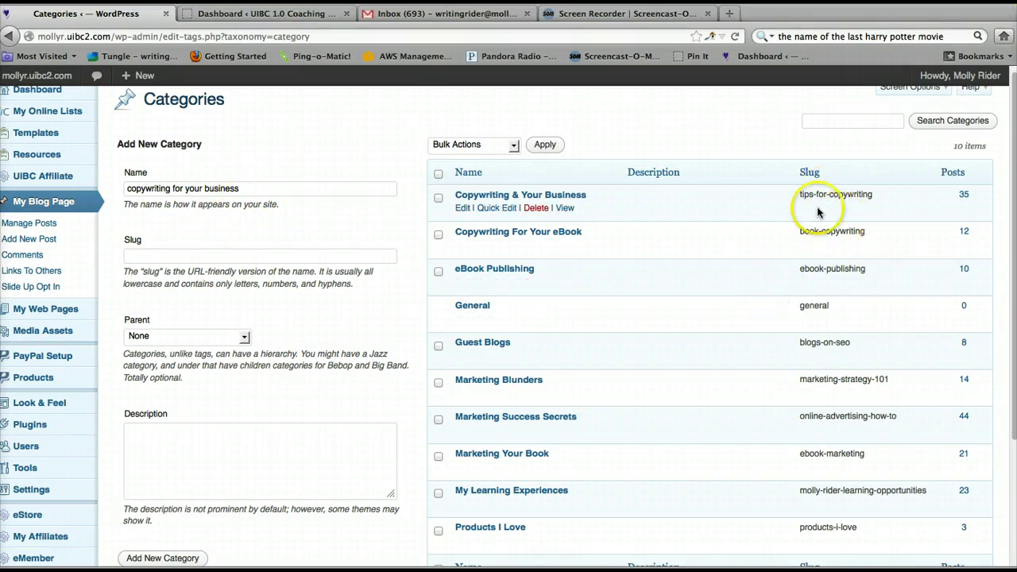
mouse_move(497, 233)
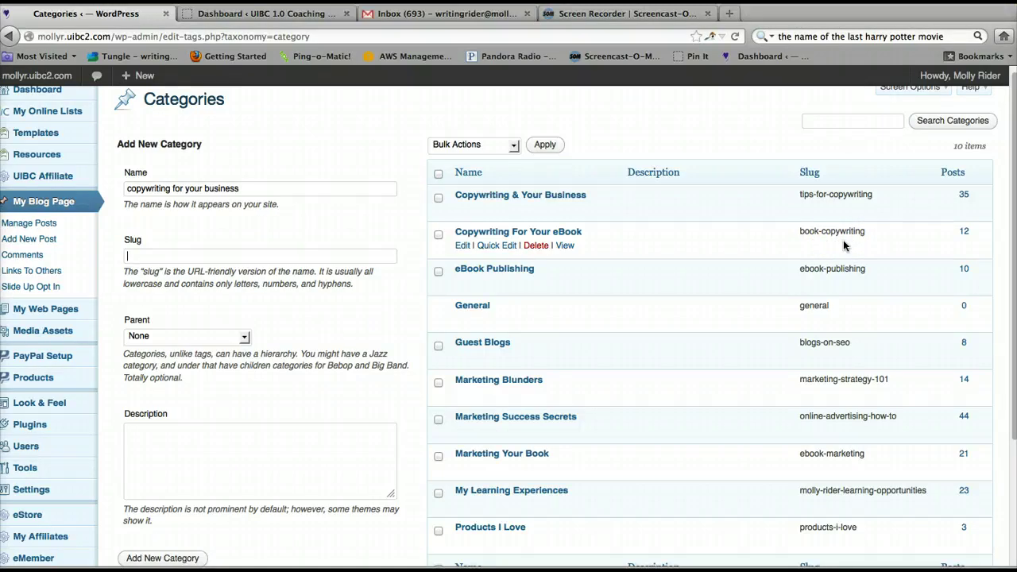
text(bo)
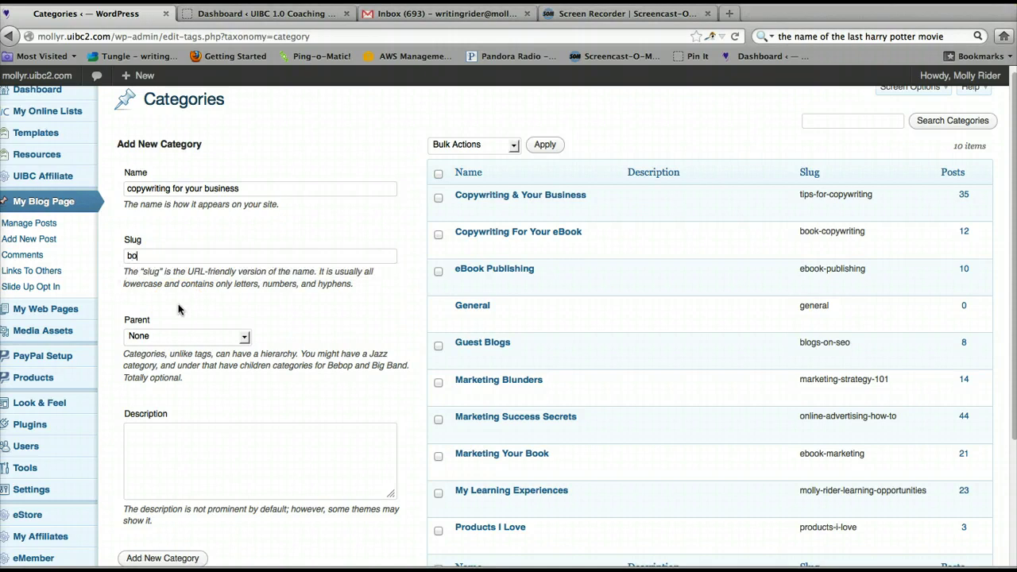
text(ok copywriting)
click(351, 381)
scroll(257, 455, down, 1)
click(150, 533)
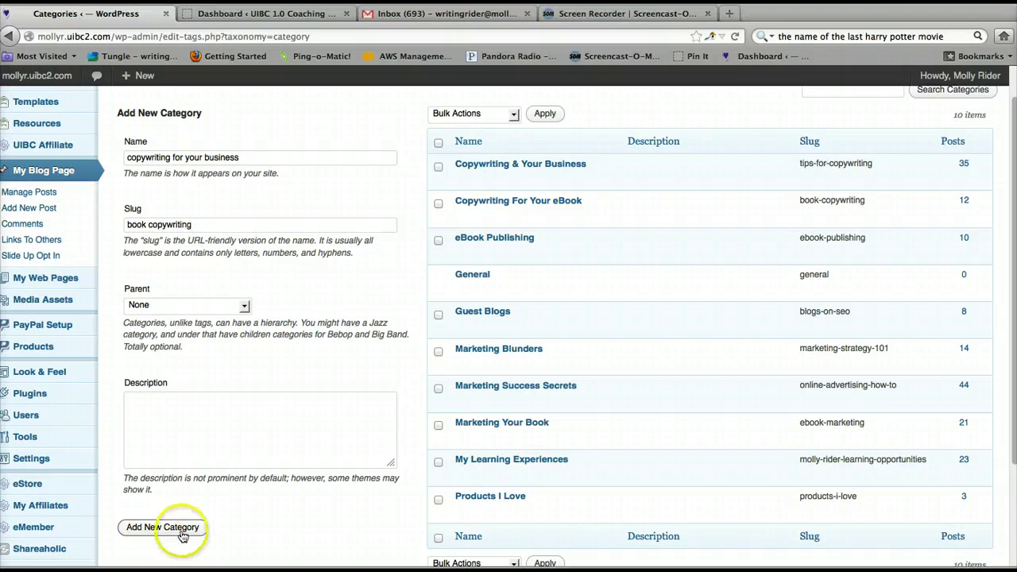
Examine the quick-edit name and slug fields of the "Copywriting For Your eBook" category and cancel without changes
scroll(375, 445, up, 1)
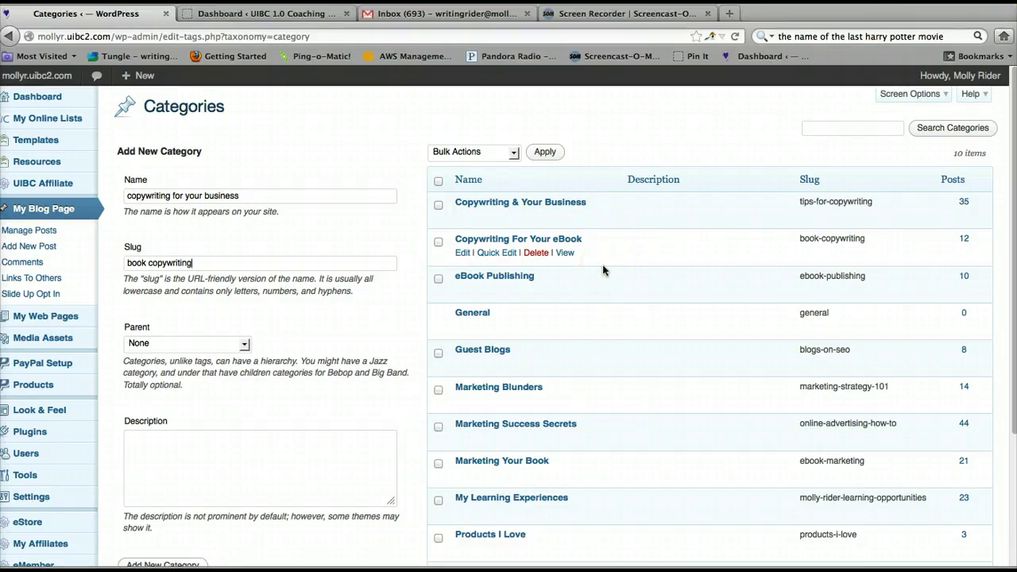
click(501, 253)
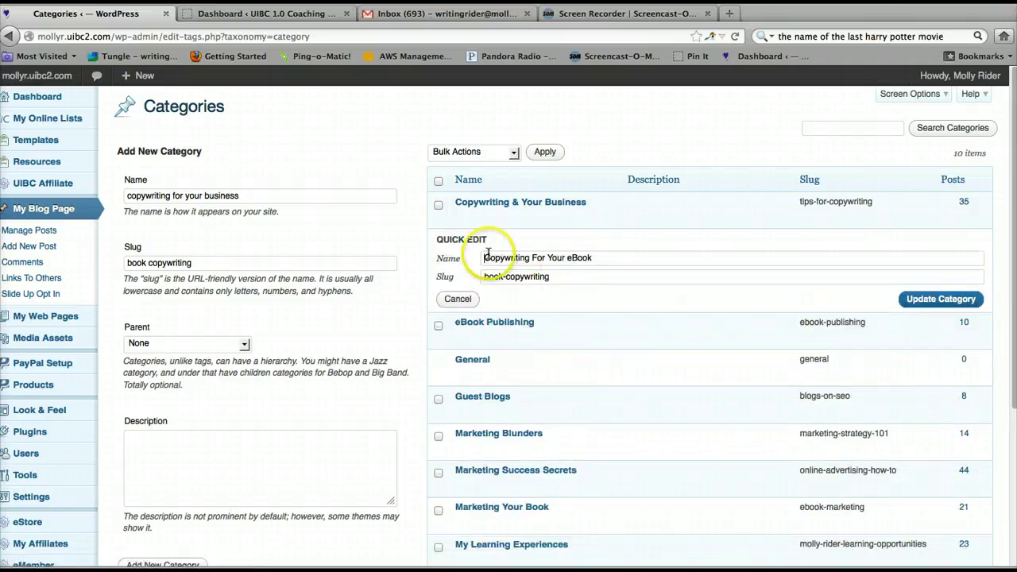
click(572, 282)
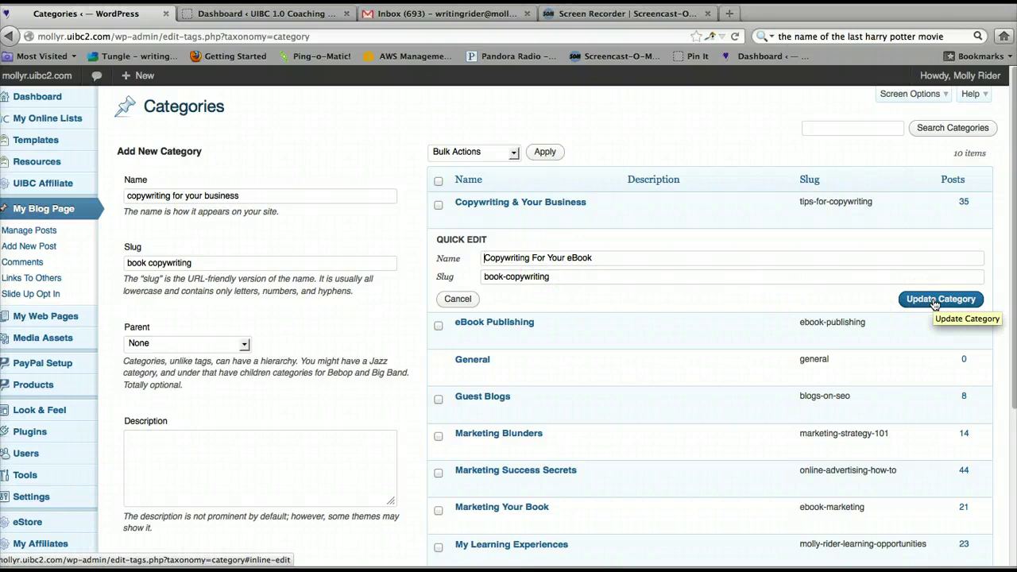
click(458, 299)
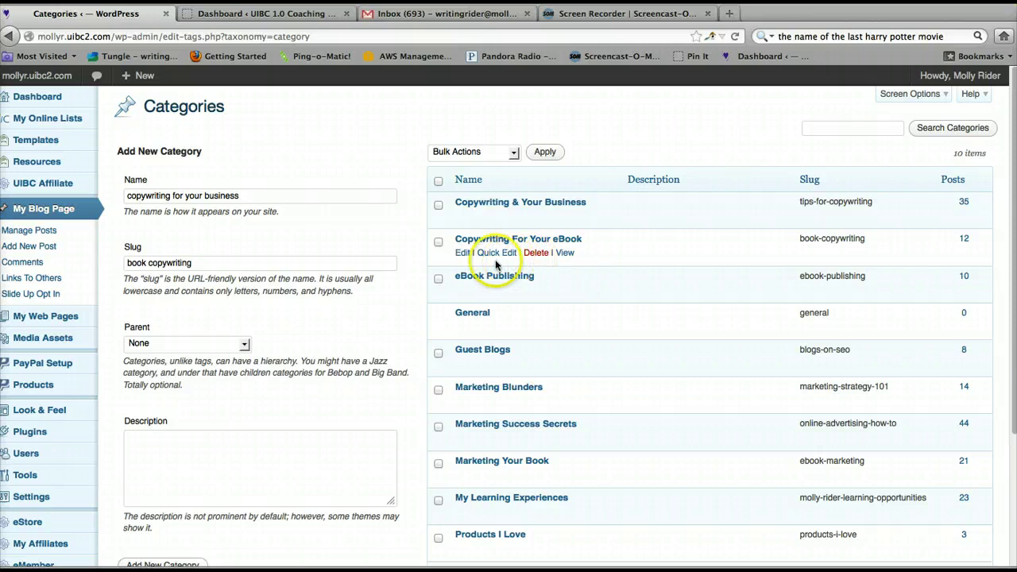
click(466, 254)
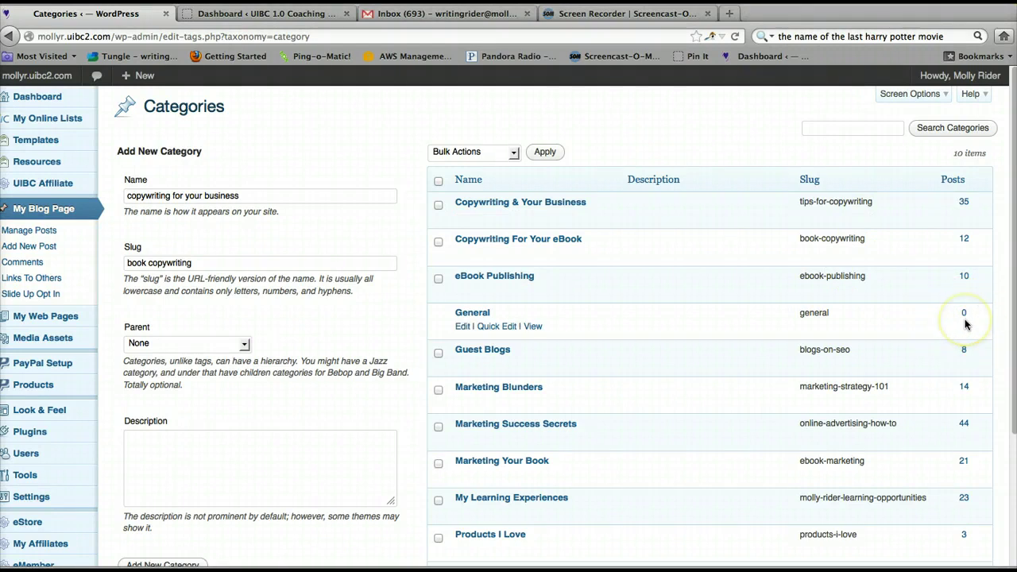
Open the list of posts filed under the "eBook Publishing" category and look through it
scroll(931, 362, down, 2)
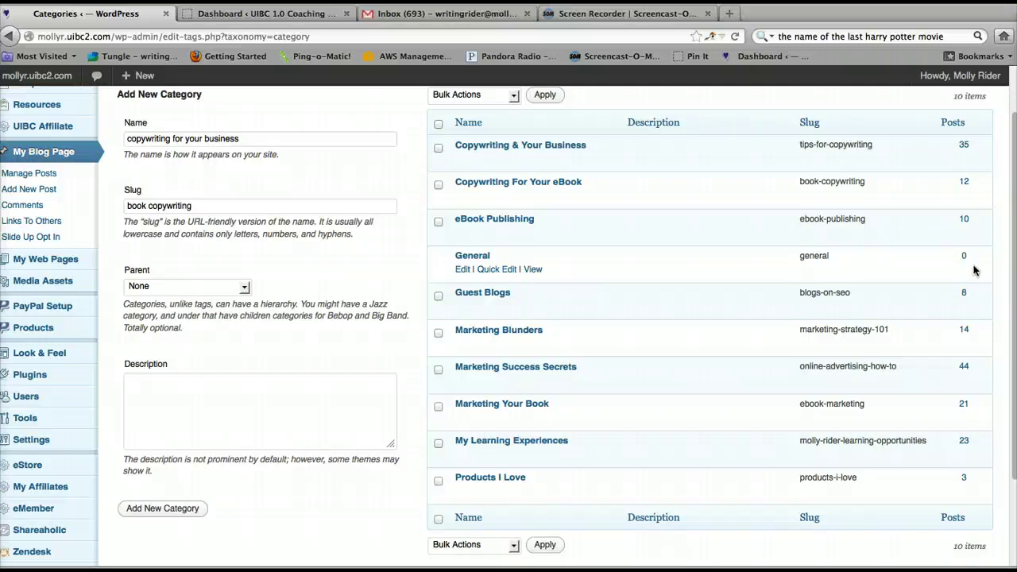
click(967, 222)
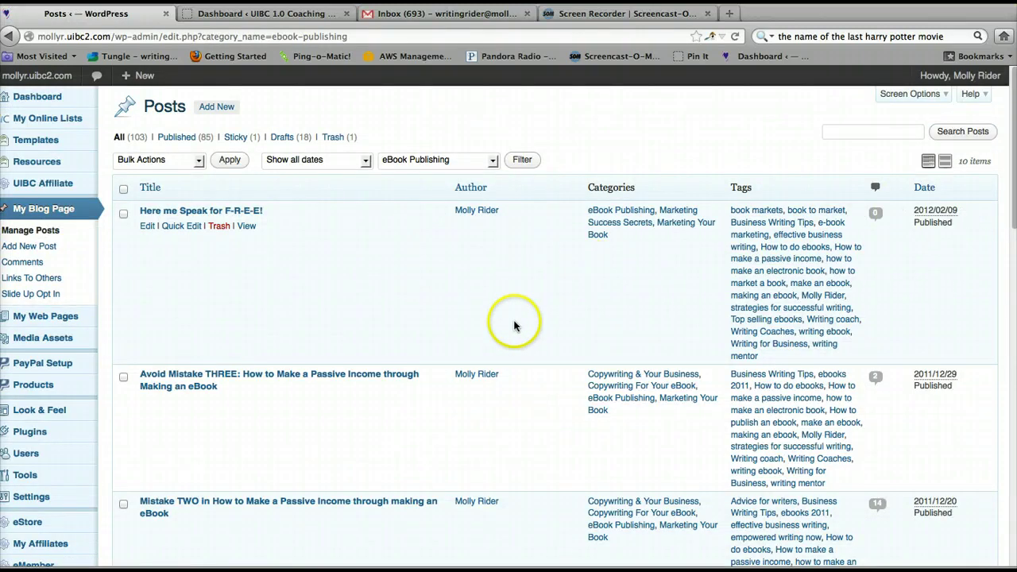
scroll(515, 324, down, 10)
scroll(515, 326, down, 3)
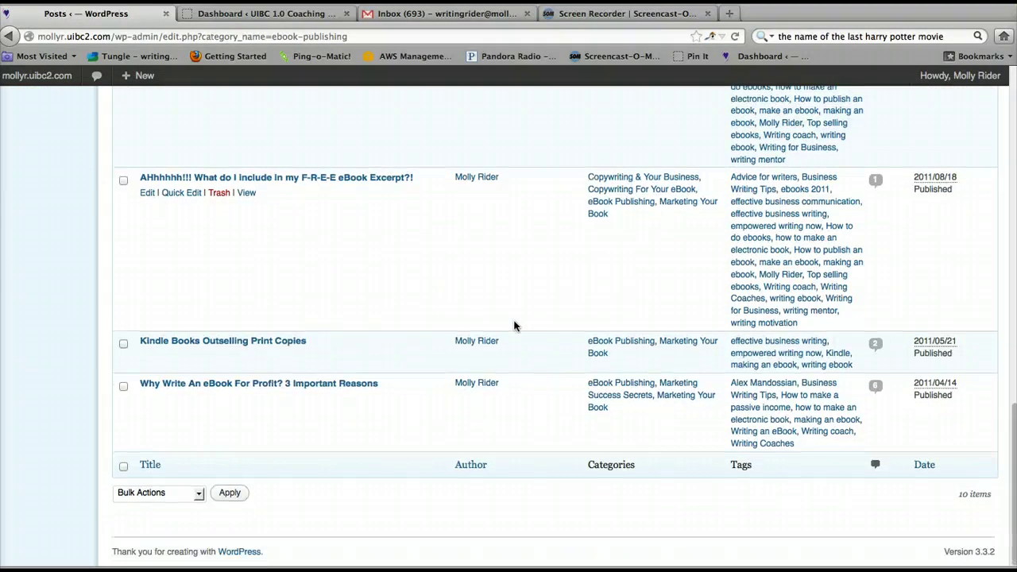
scroll(515, 326, up, 10)
scroll(514, 326, up, 5)
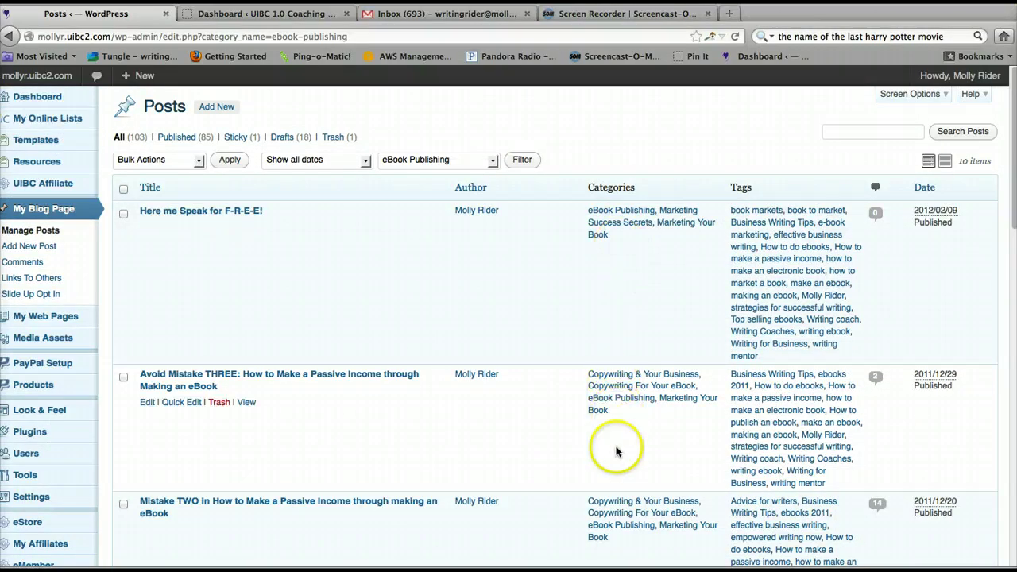
Open the post "Here me Speak for F-R-E-E!" in Quick Edit and update it with its existing settings
scroll(615, 450, down, 2)
scroll(617, 451, up, 2)
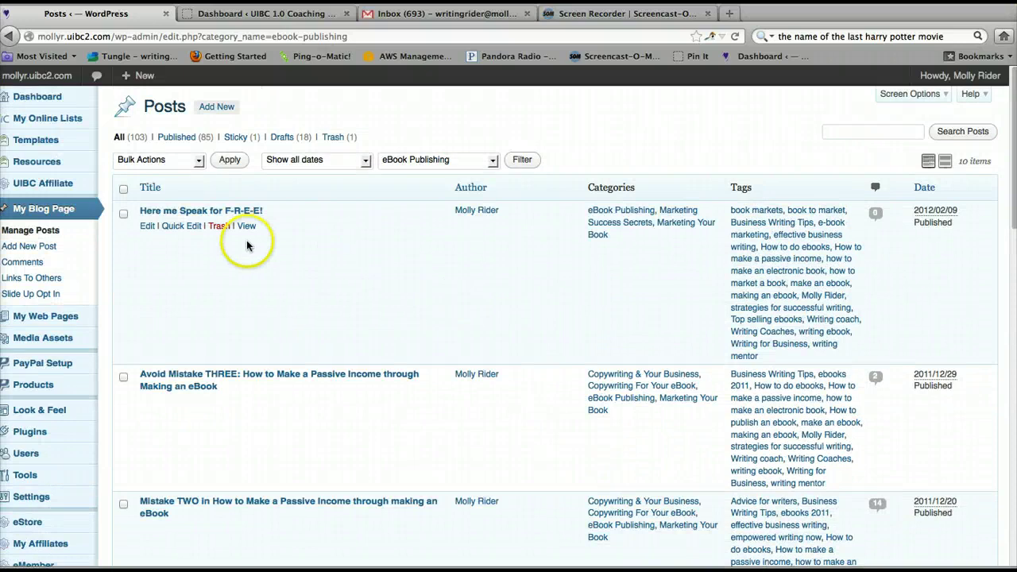
click(188, 227)
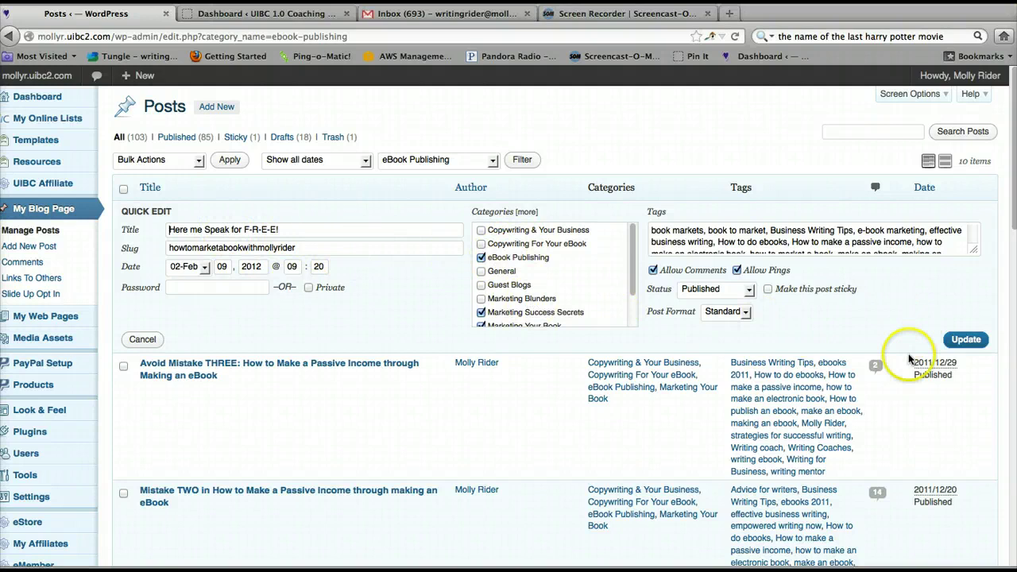
click(968, 340)
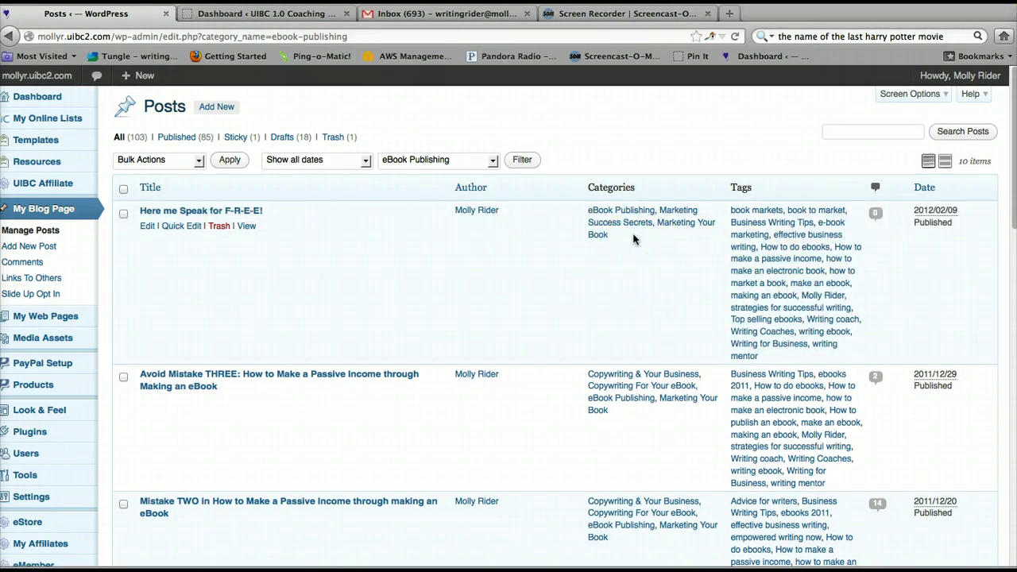
Return to the dashboard and reopen the Categories page from the Right Now summary
click(63, 98)
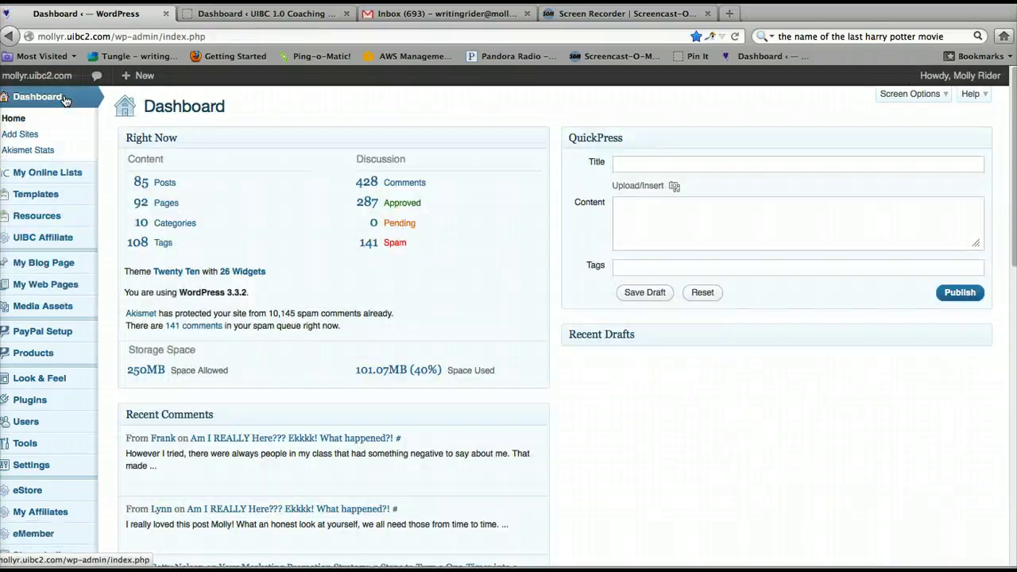
click(103, 129)
click(180, 224)
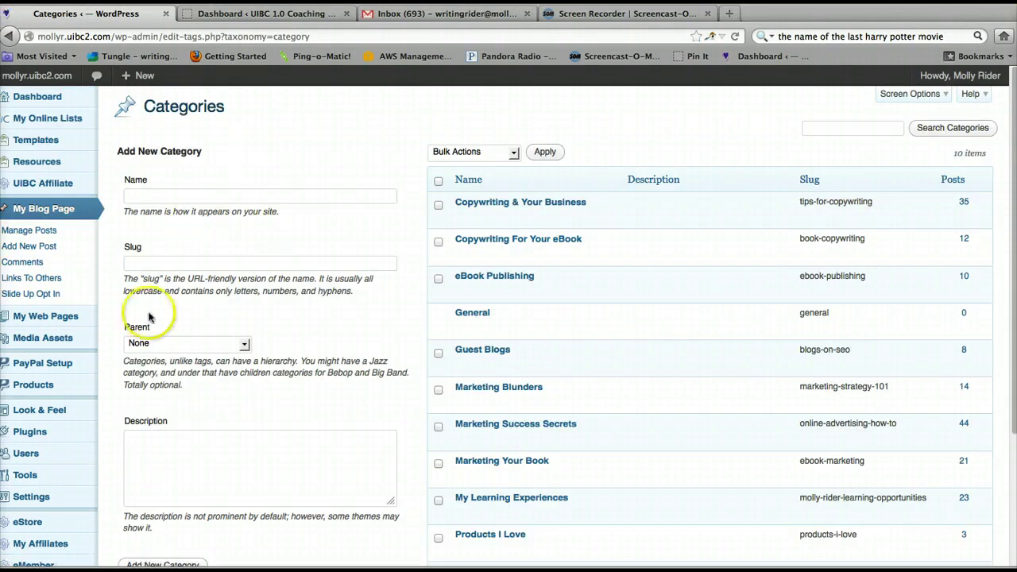
Review the inline editing options for "Copywriting For Your eBook" in the category list and cancel them
scroll(147, 440, down, 3)
scroll(147, 439, up, 2)
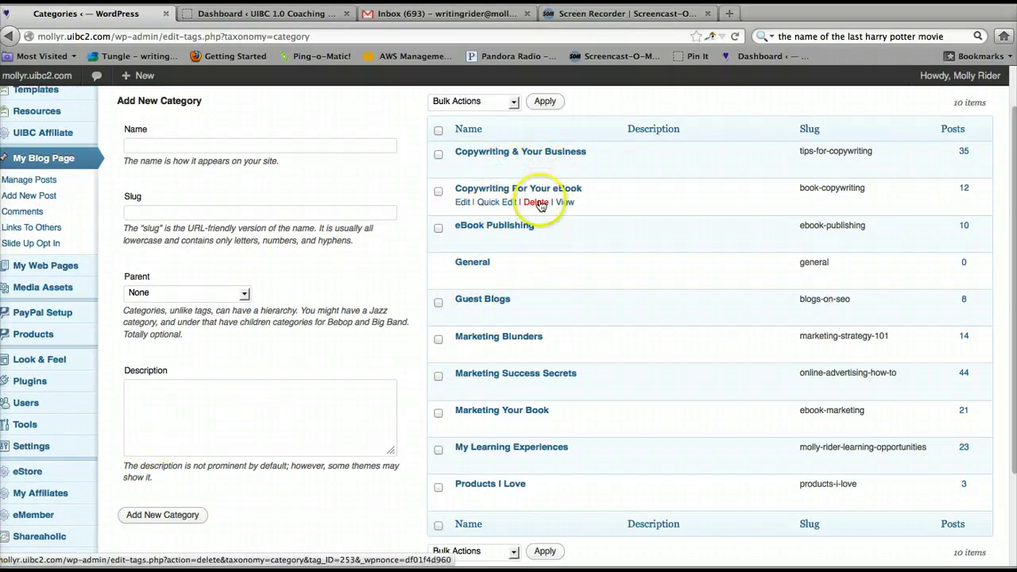
click(501, 202)
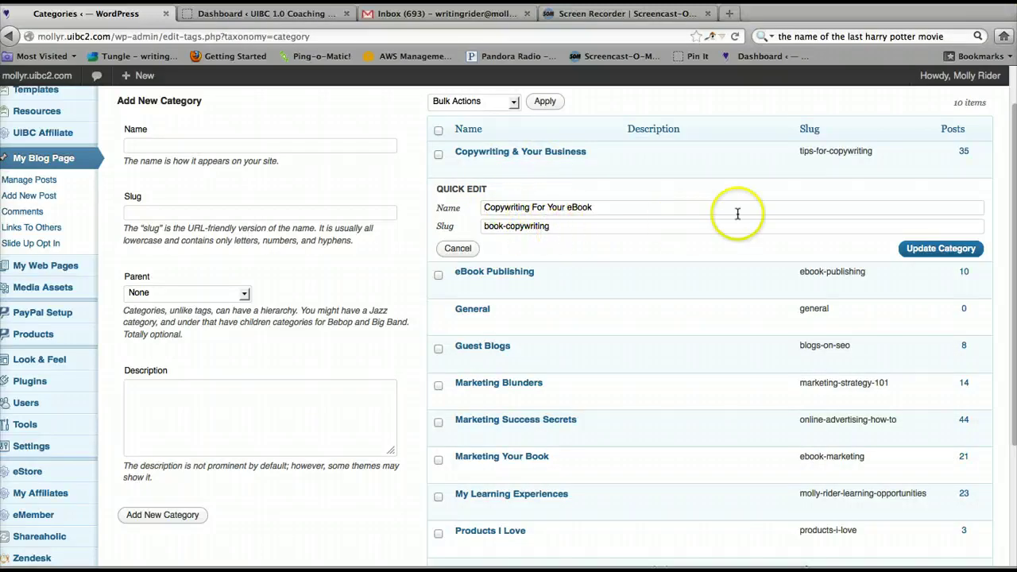
click(457, 249)
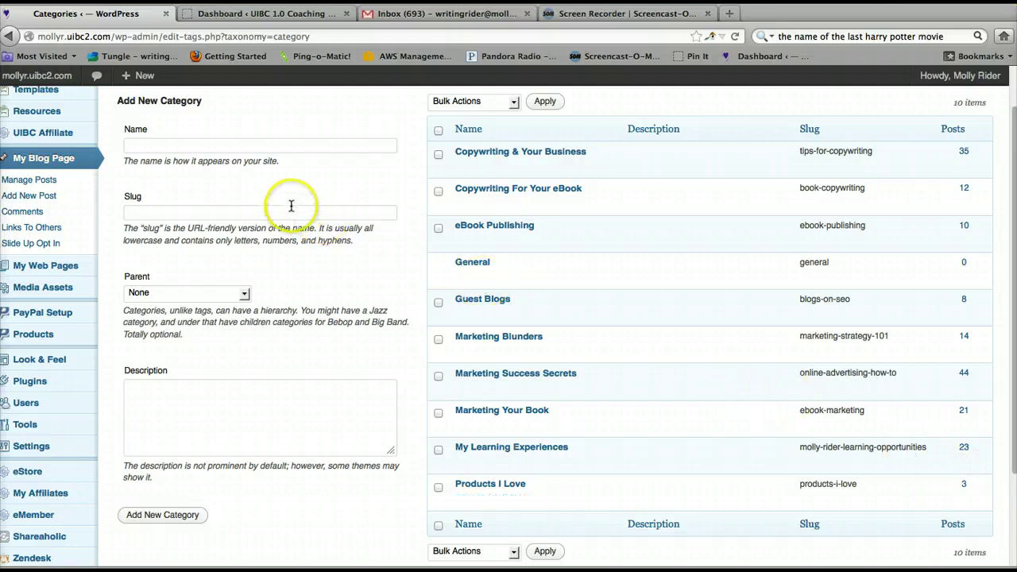
Open the draft post "New To Google+? Master the Basics Part 1 – Your Profile" for editing and collapse its Categories box
click(48, 180)
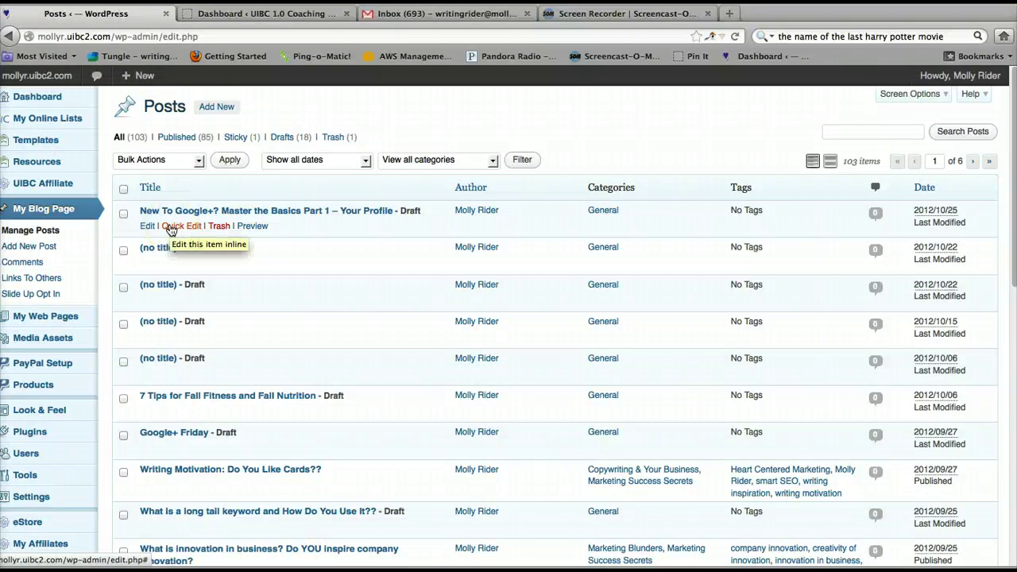
click(148, 228)
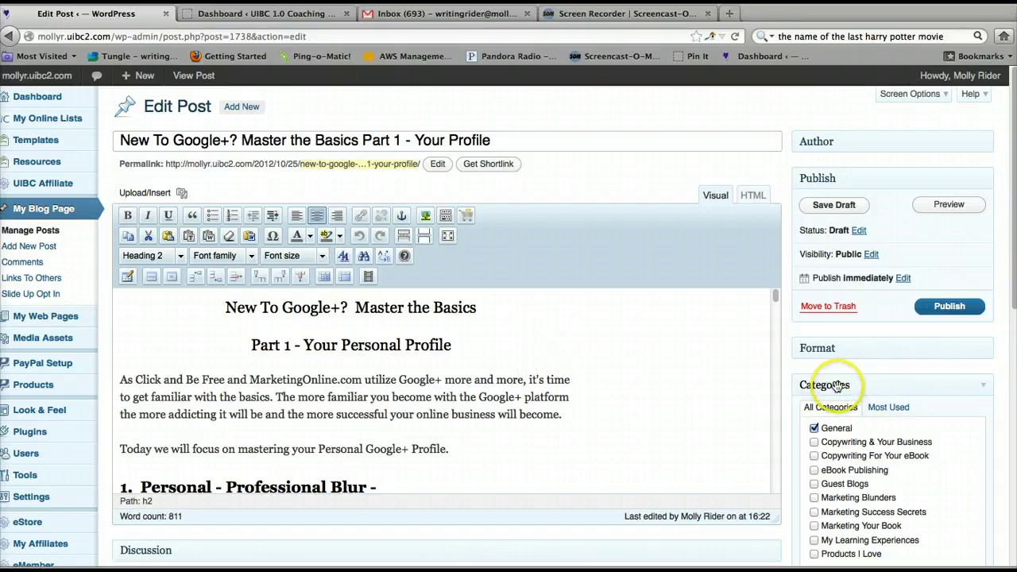
scroll(841, 386, down, 2)
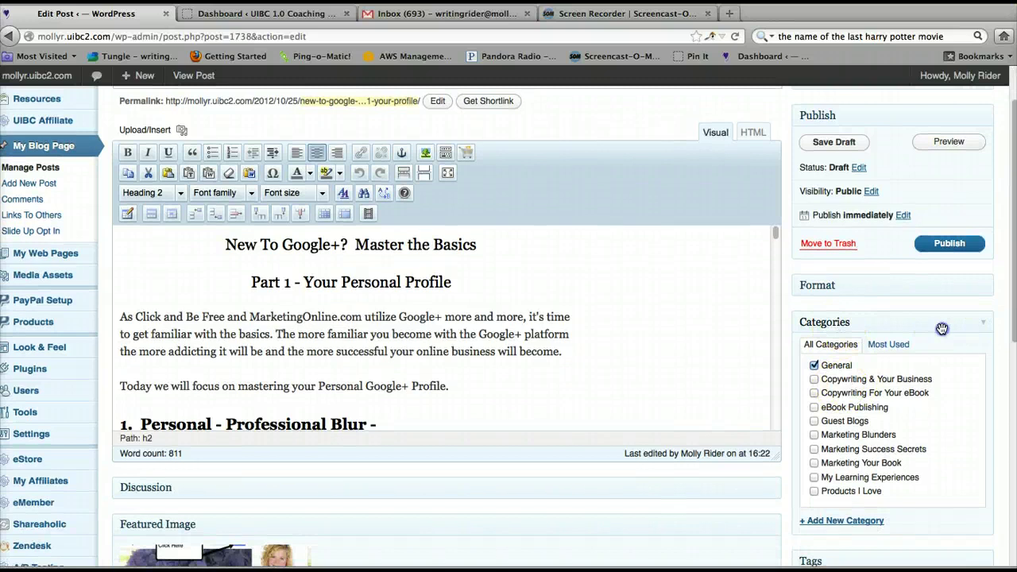
click(943, 326)
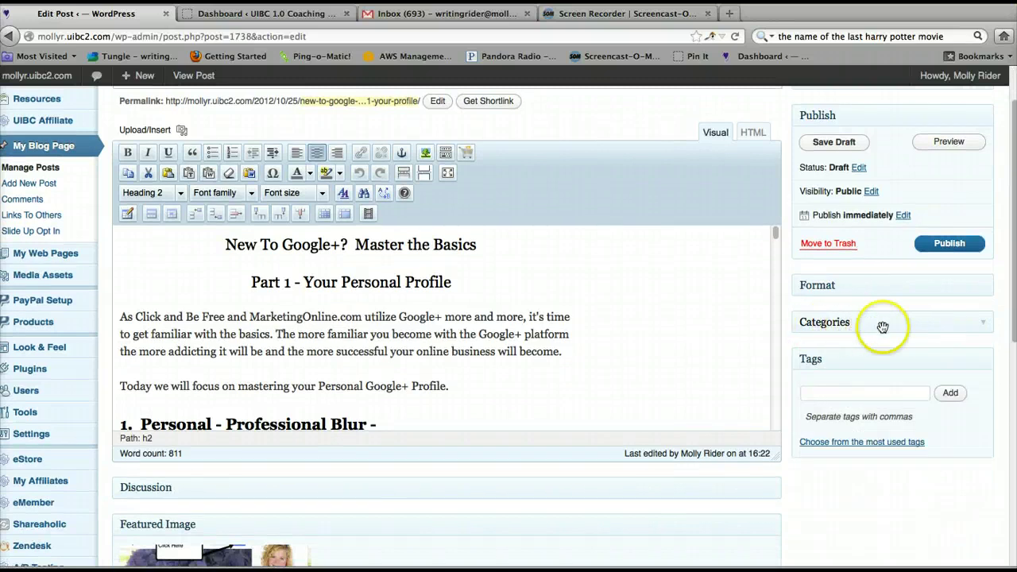
Expand the post's Categories box, deselect General and assign the post to Marketing Success Secrets and Marketing Your Book
click(934, 323)
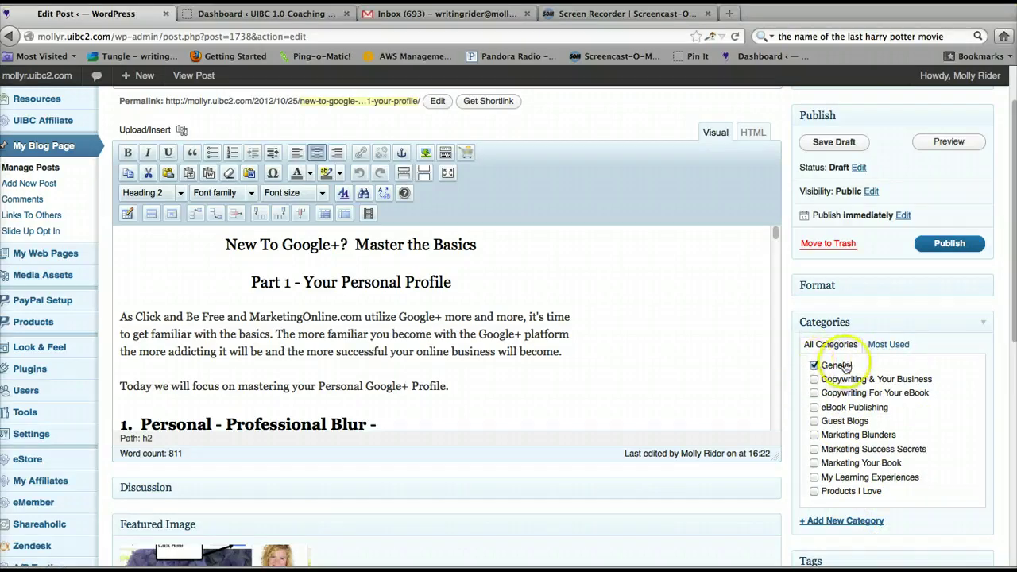
click(815, 366)
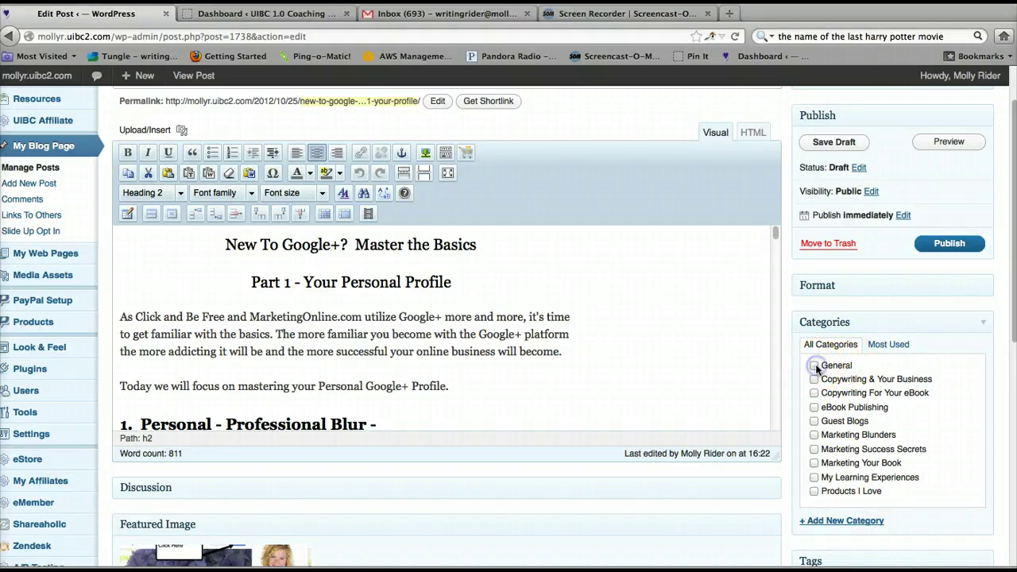
click(814, 449)
click(815, 464)
Open the new category form within the post's Categories box and review its name field and parent category option
scroll(890, 518, down, 1)
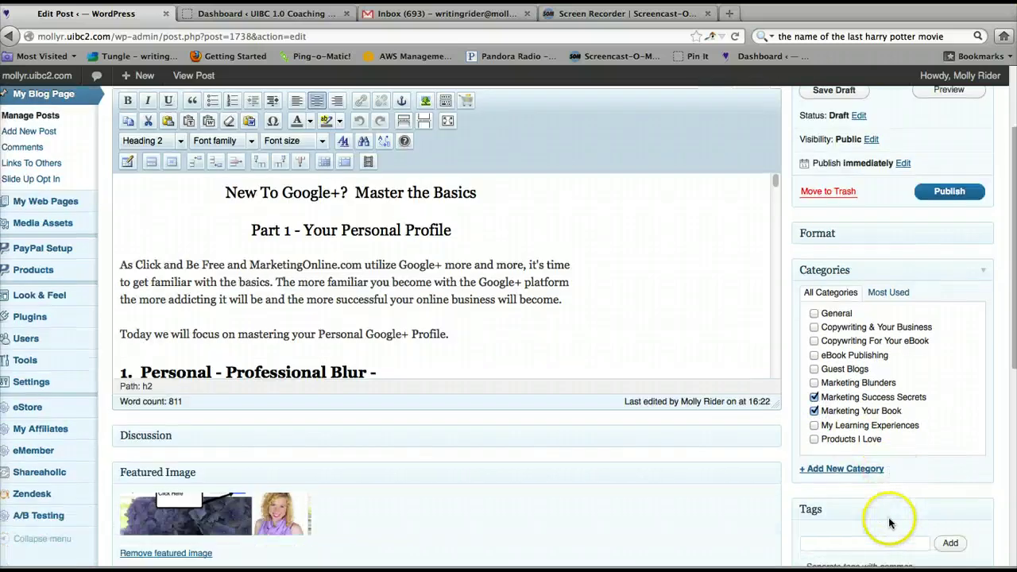
click(857, 469)
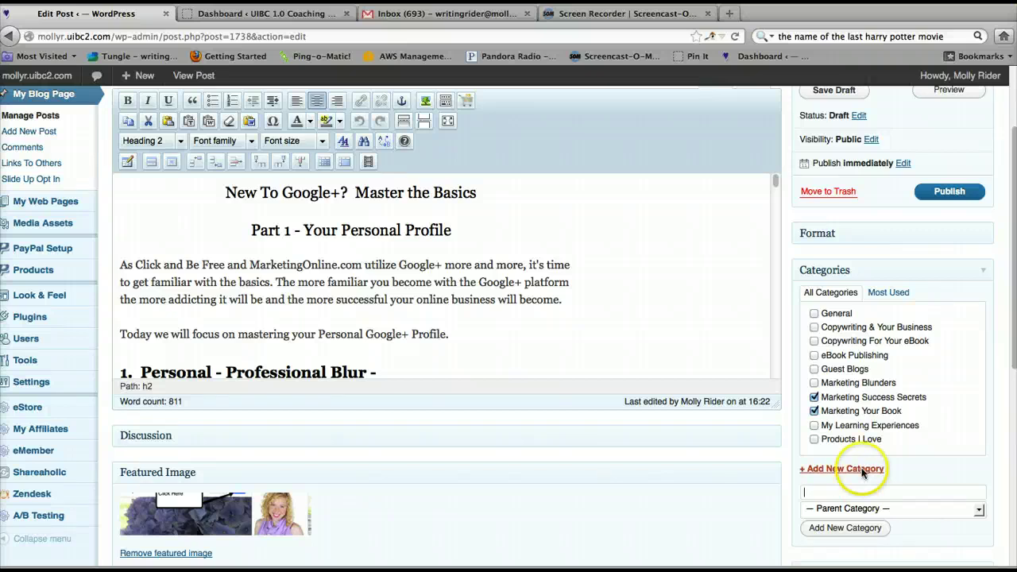
scroll(870, 469, up, 3)
mouse_move(58, 107)
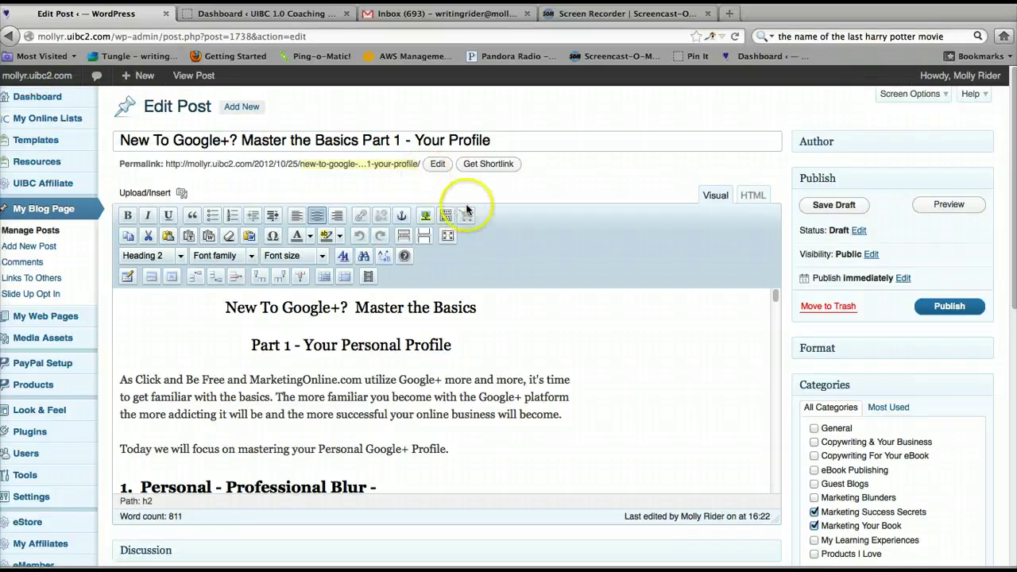
scroll(573, 254, down, 3)
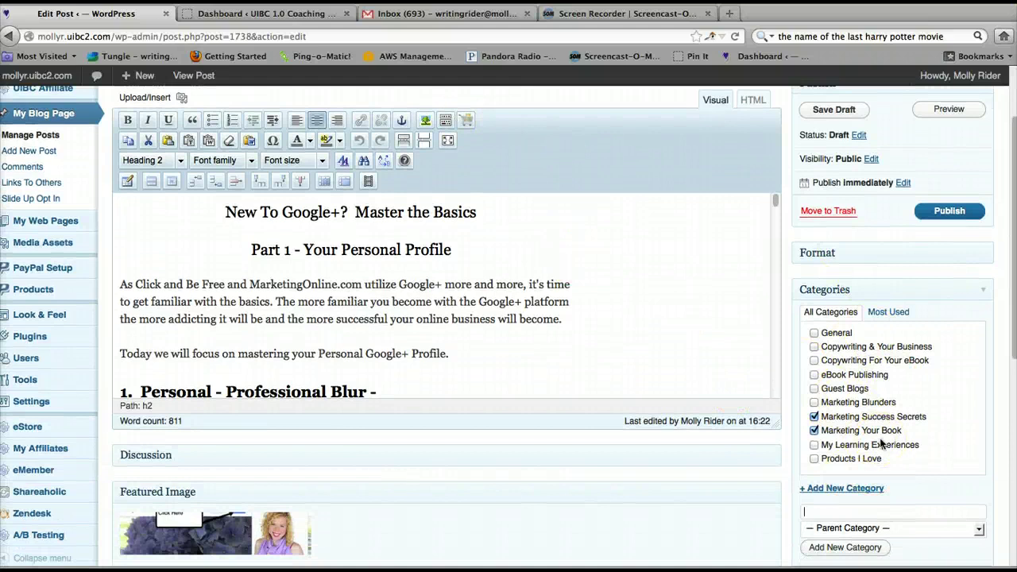
scroll(881, 443, down, 2)
click(848, 454)
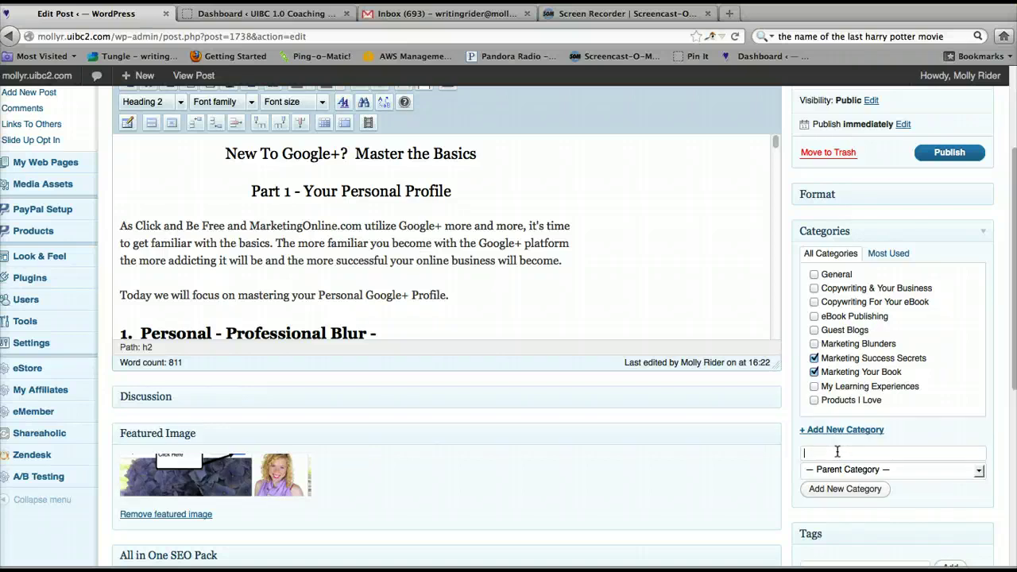
click(772, 431)
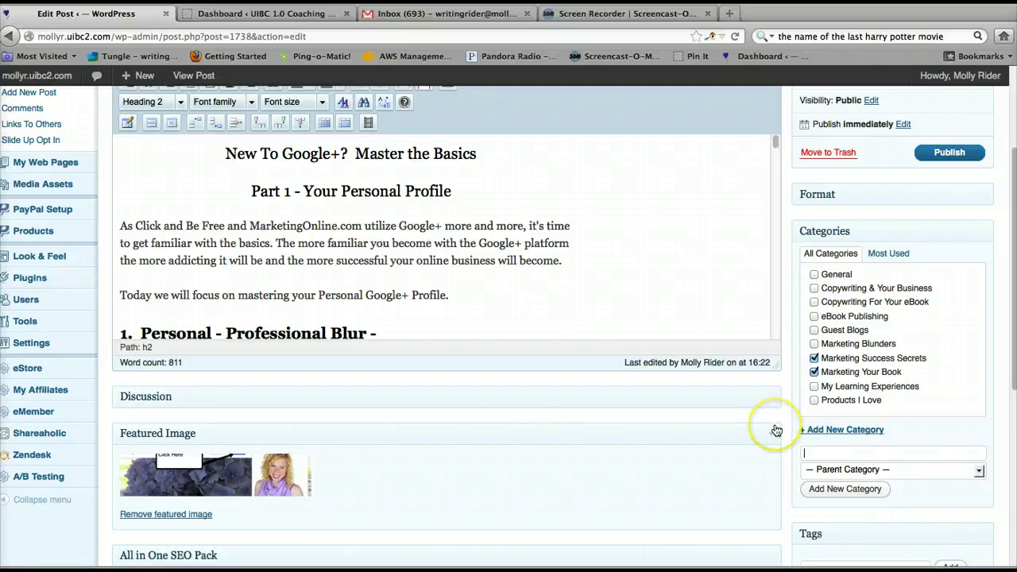
scroll(777, 430, up, 1)
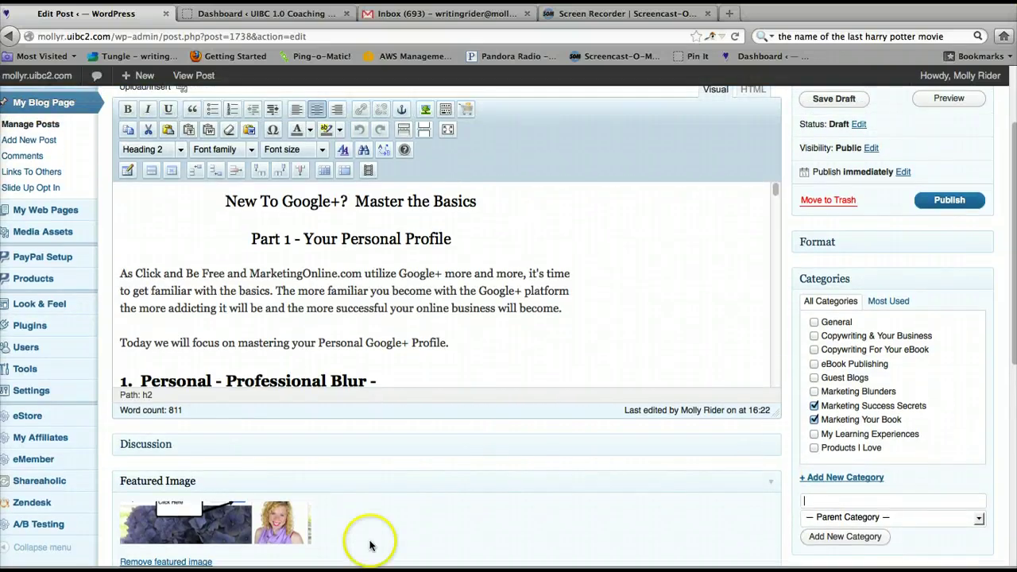